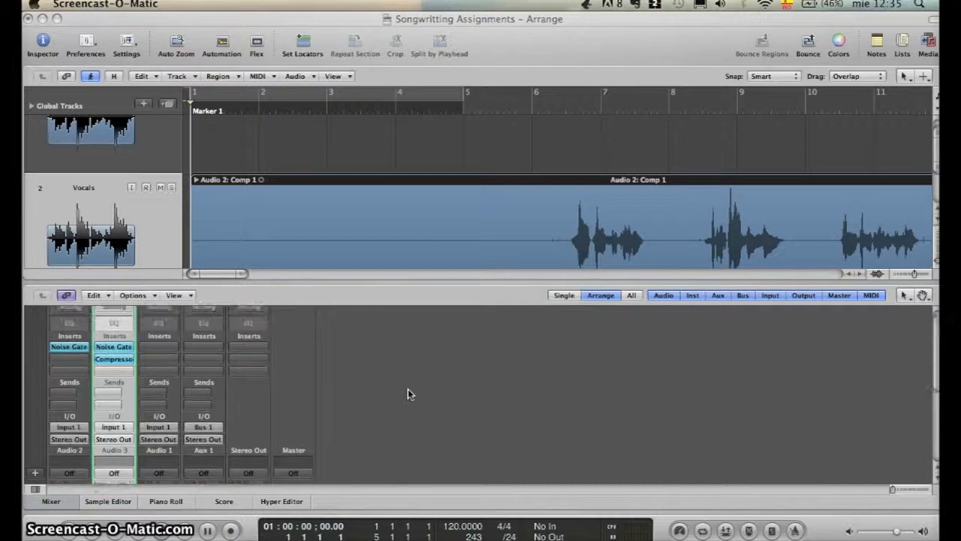
# - Solo the Vocals track and play it from just after bar 6
pyautogui.scroll(1, 384, 395)
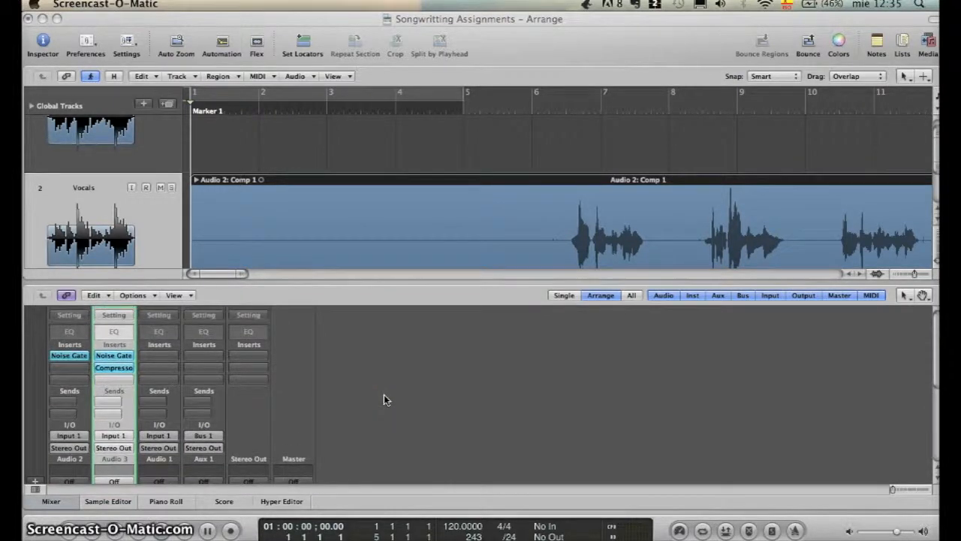
pyautogui.scroll(-3, 384, 394)
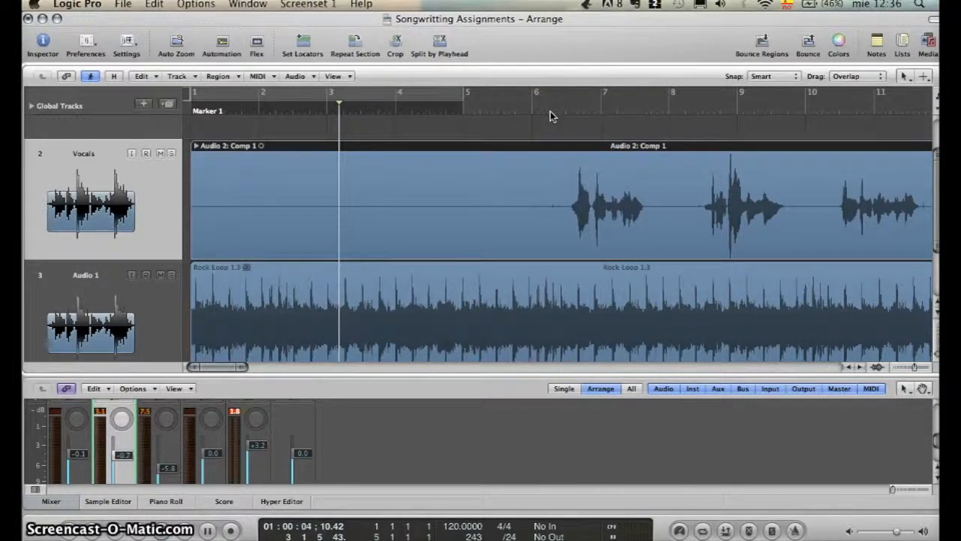
pyautogui.scroll(-5, 552, 117)
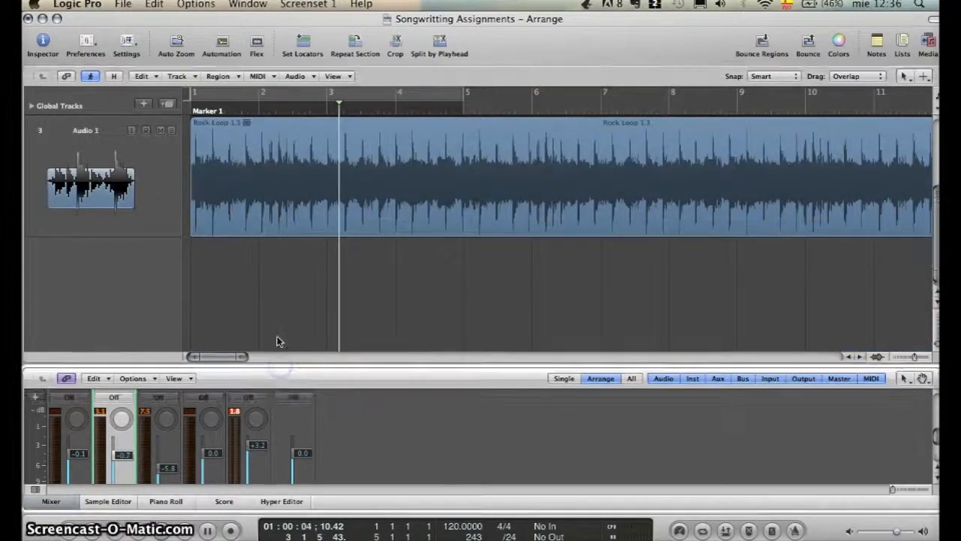
pyautogui.scroll(5, 271, 323)
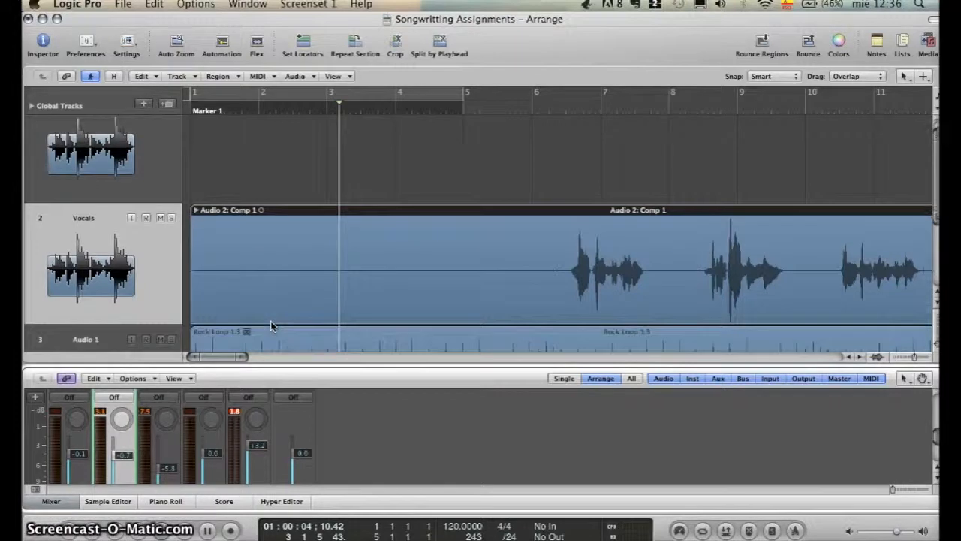
pyautogui.scroll(-2, 271, 325)
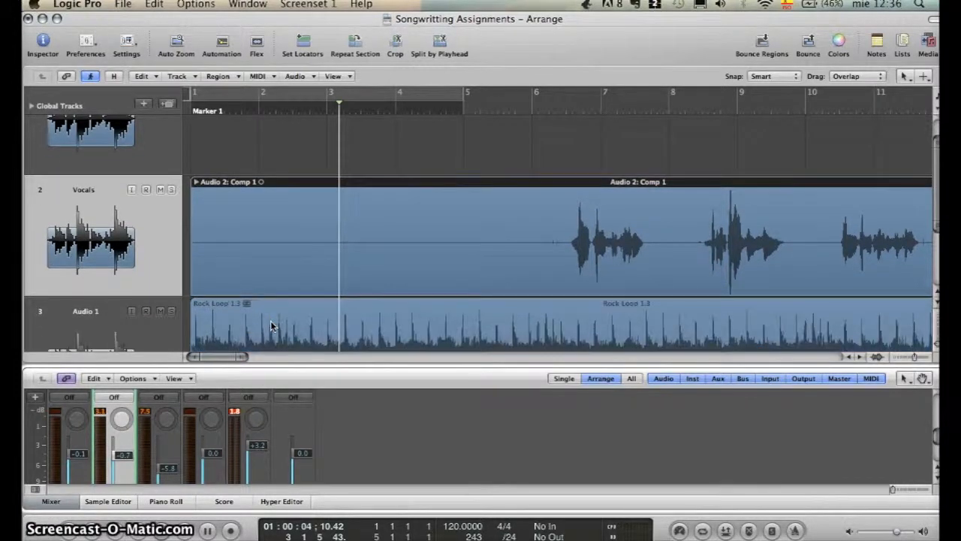
pyautogui.click(172, 190)
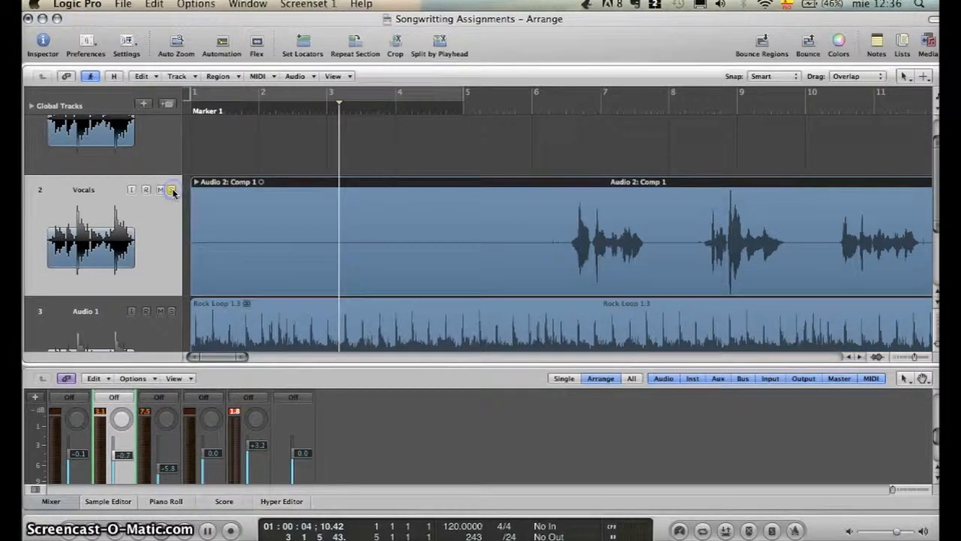
pyautogui.click(545, 105)
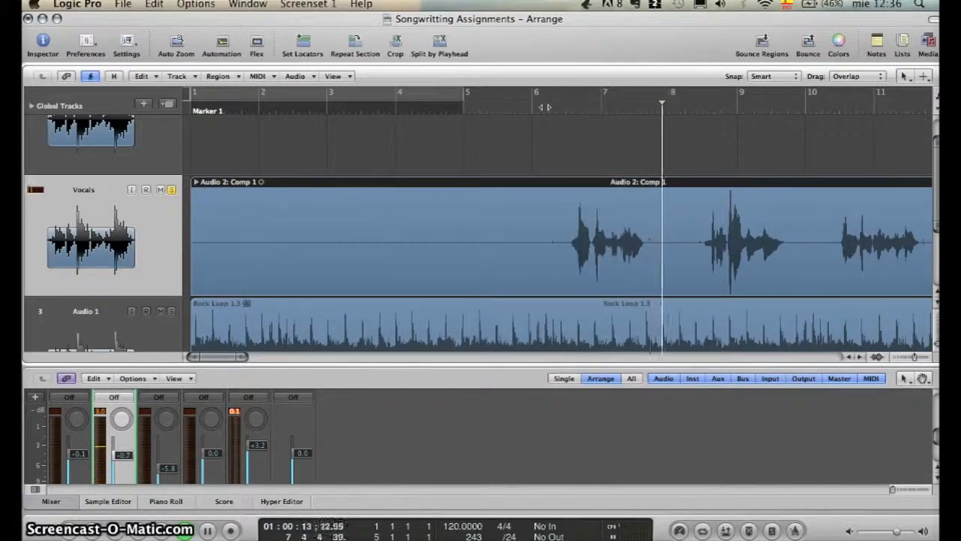
# - Enlarge the Mixer area and examine the Vocals channel strip from its insert slots down to its fader
pyautogui.hscroll(3, 518, 221)
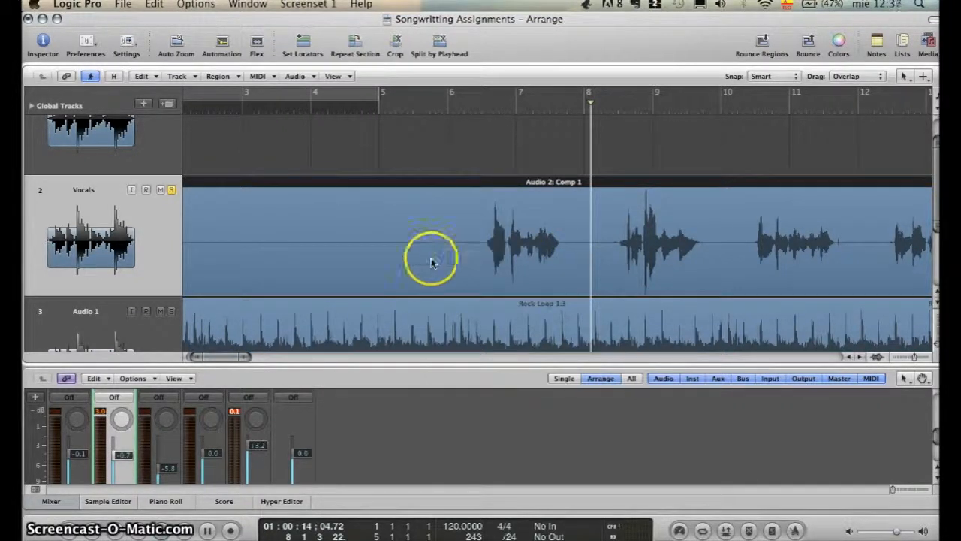
pyautogui.hscroll(1, 582, 247)
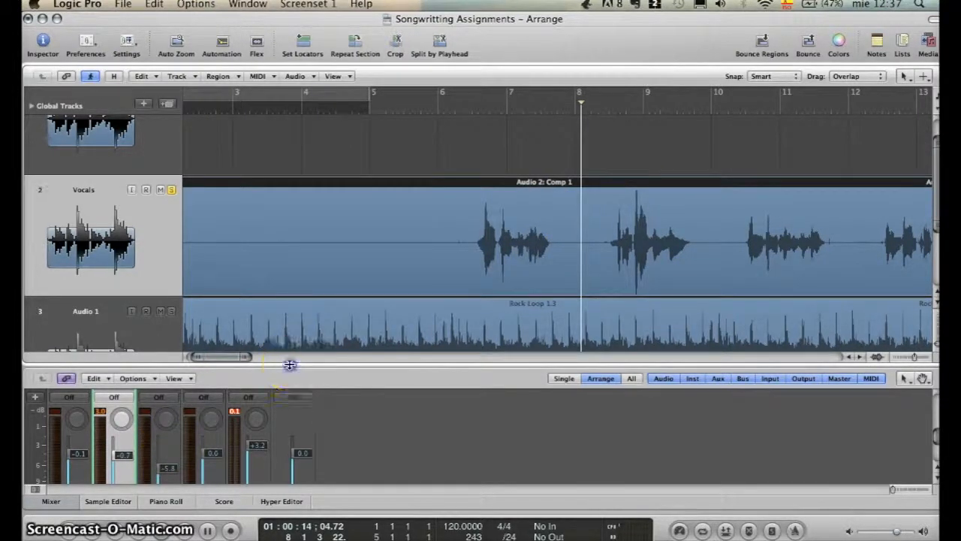
pyautogui.moveTo(290, 365); pyautogui.dragTo(275, 217)
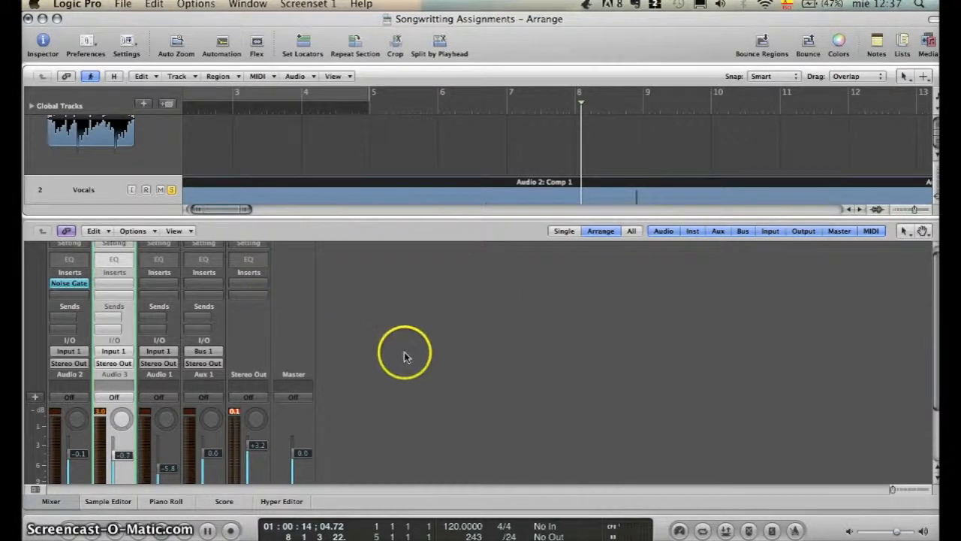
pyautogui.scroll(-3, 404, 356)
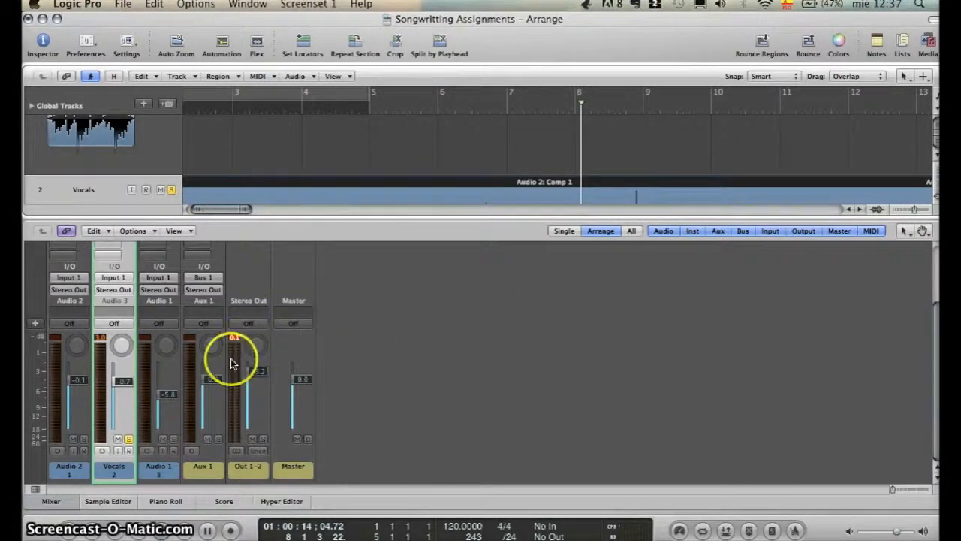
pyautogui.scroll(3, 401, 323)
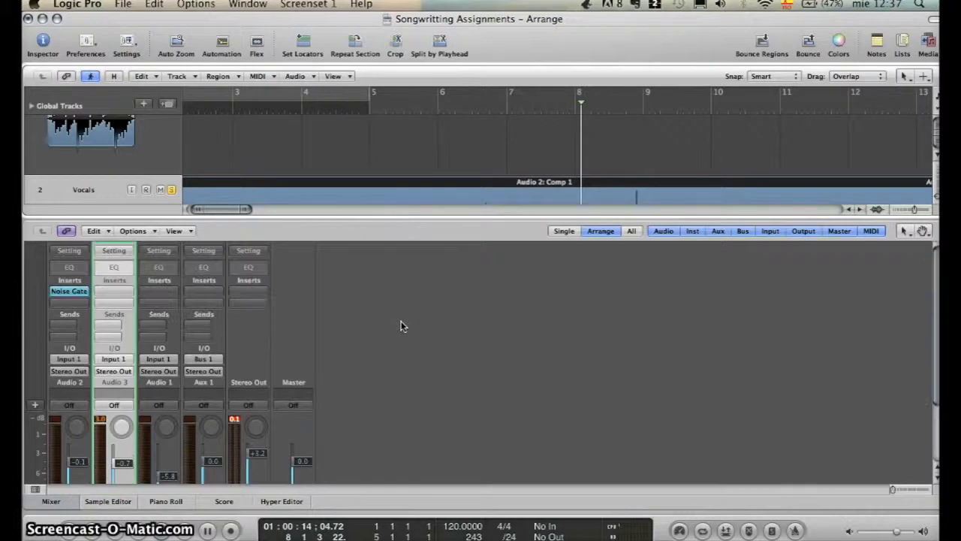
pyautogui.scroll(-3, 401, 325)
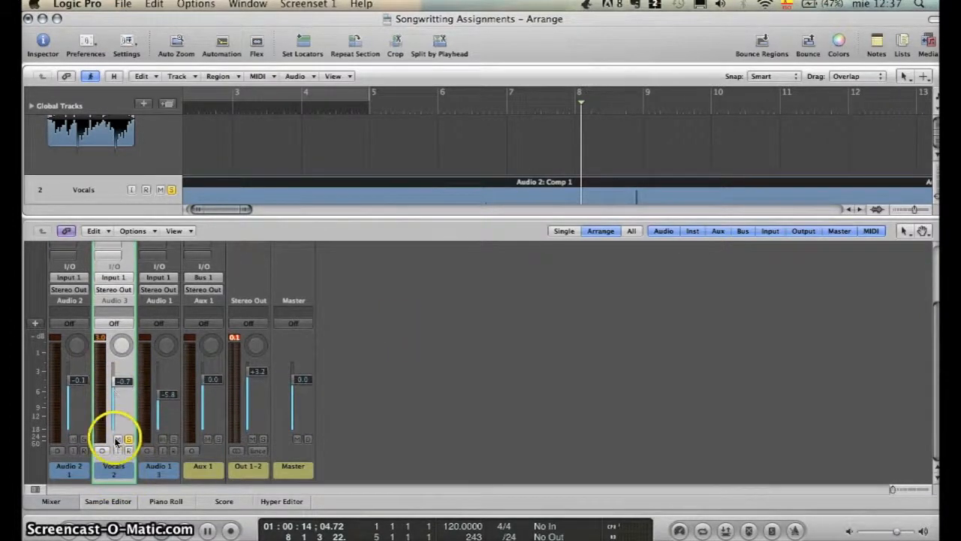
pyautogui.scroll(2, 115, 443)
pyautogui.scroll(2, 116, 443)
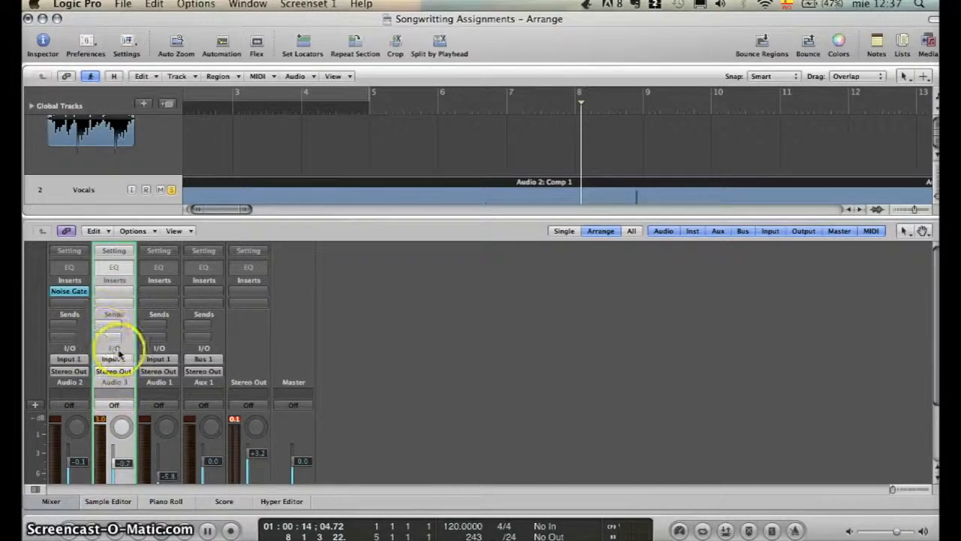
# - Insert a mono Noise Gate on the Vocals channel strip and move its window down over the Mixer
pyautogui.click(111, 293)
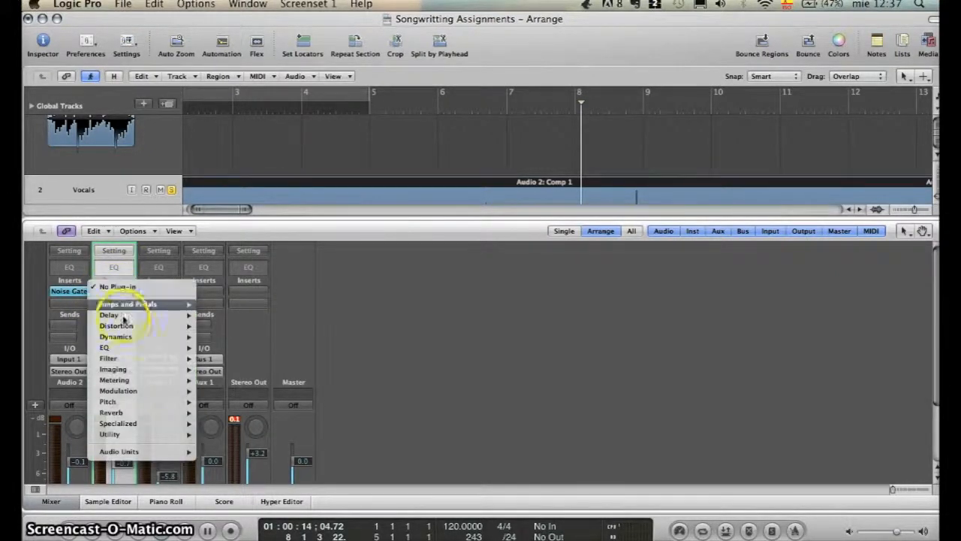
pyautogui.moveTo(124, 326)
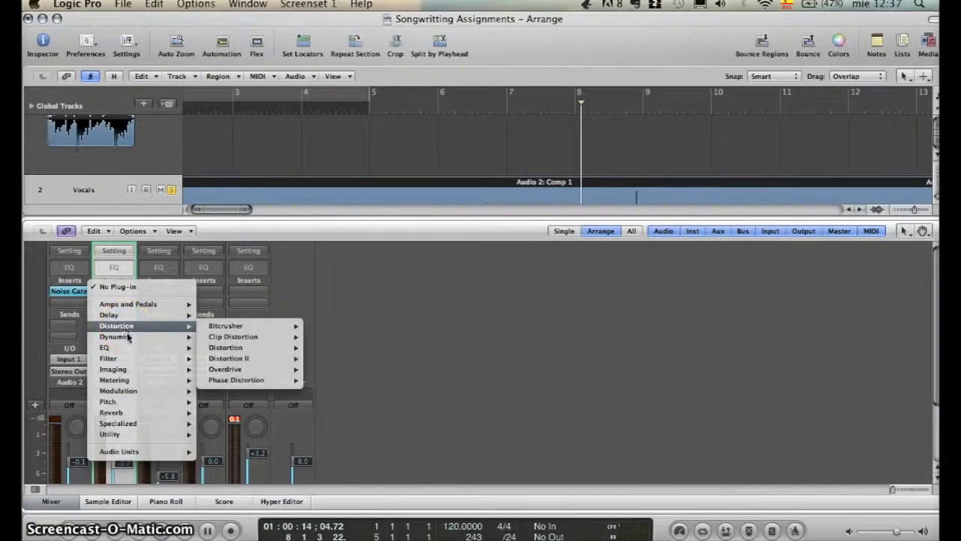
pyautogui.click(128, 338)
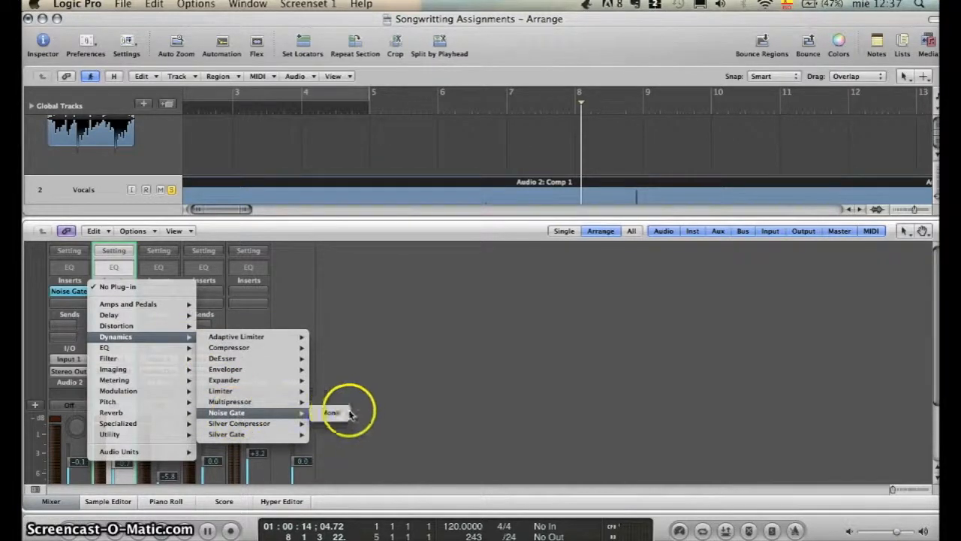
pyautogui.click(334, 413)
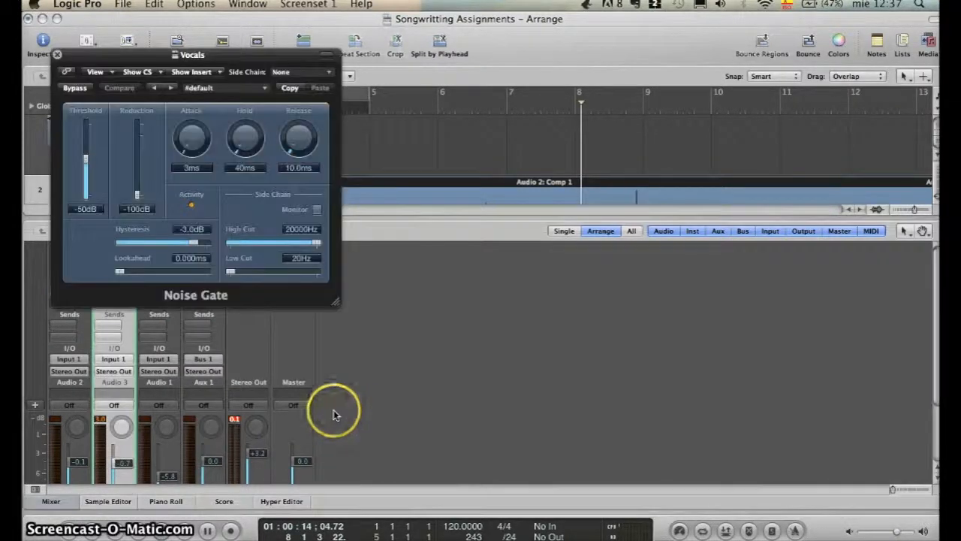
pyautogui.moveTo(216, 60); pyautogui.dragTo(216, 222)
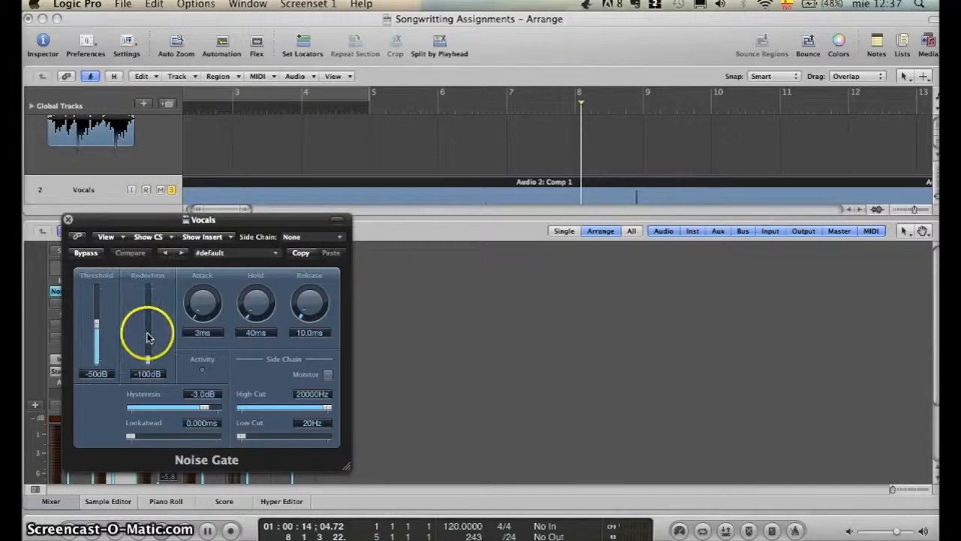
# - Set the Noise Gate's side-chain low cut to 54 Hz
pyautogui.moveTo(201, 315)
pyautogui.mouseDown()
pyautogui.moveTo(190, 300)
pyautogui.moveTo(204, 284)
pyautogui.moveTo(197, 323)
pyautogui.mouseUp()
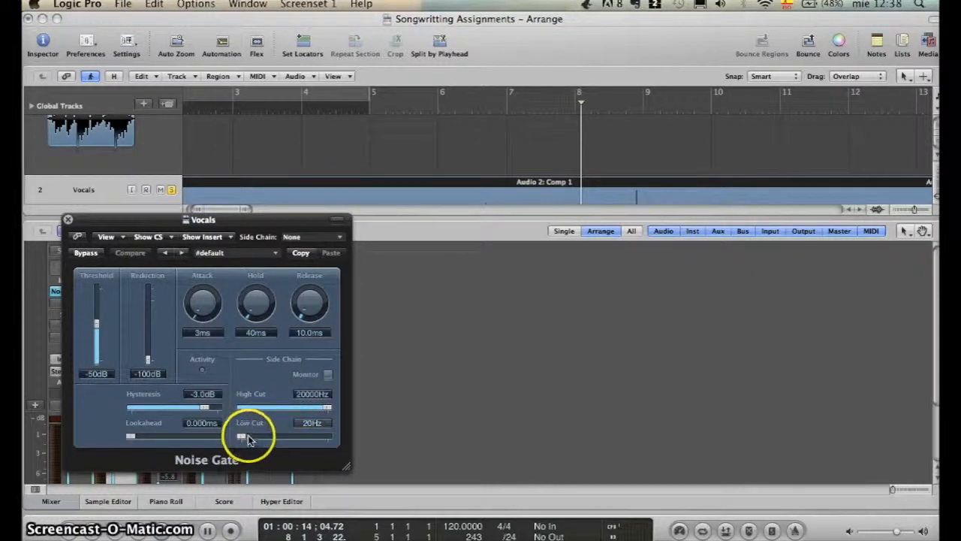
pyautogui.moveTo(248, 437); pyautogui.dragTo(329, 438)
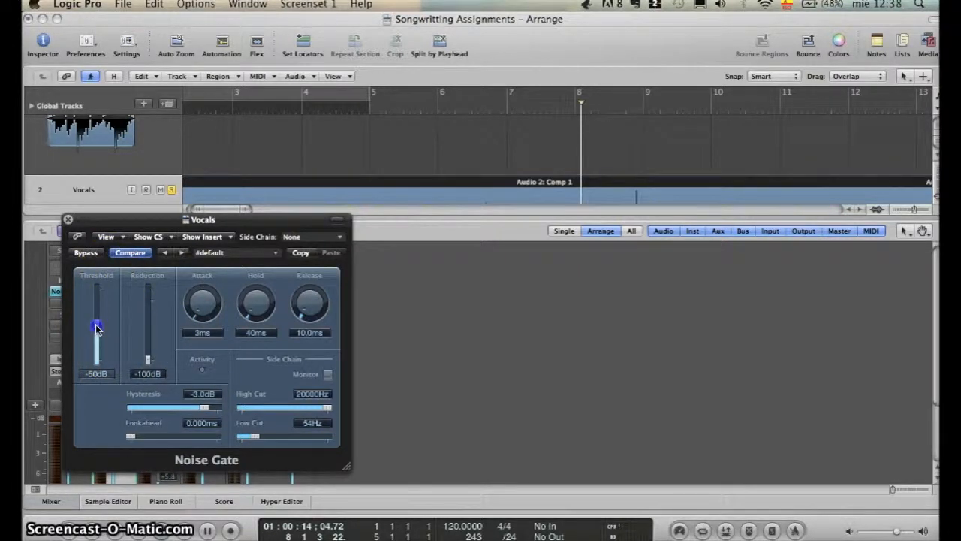
# - Set the Noise Gate's threshold to -25 dB and its reduction to -50 dB
pyautogui.moveTo(99, 315); pyautogui.dragTo(100, 310)
pyautogui.moveTo(99, 305); pyautogui.dragTo(96, 310)
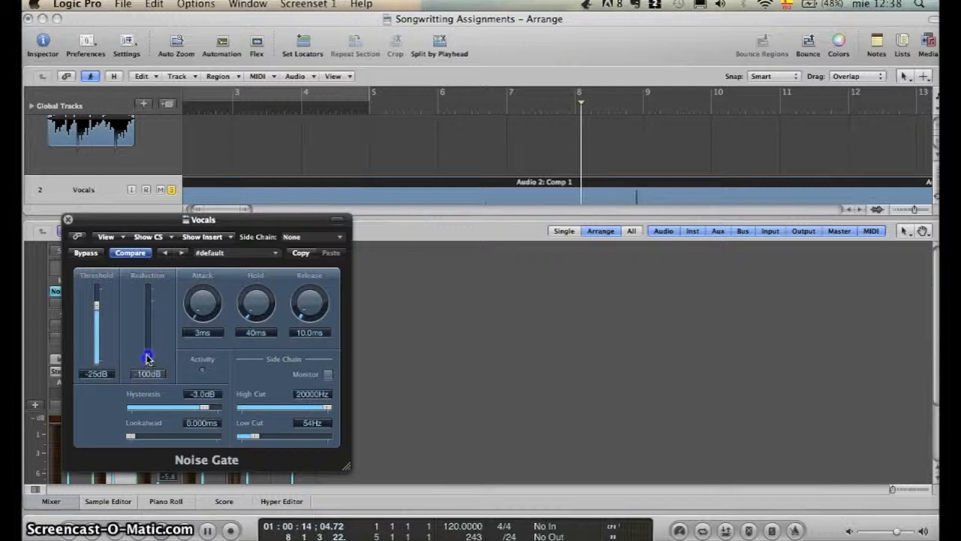
pyautogui.moveTo(148, 340); pyautogui.dragTo(148, 339)
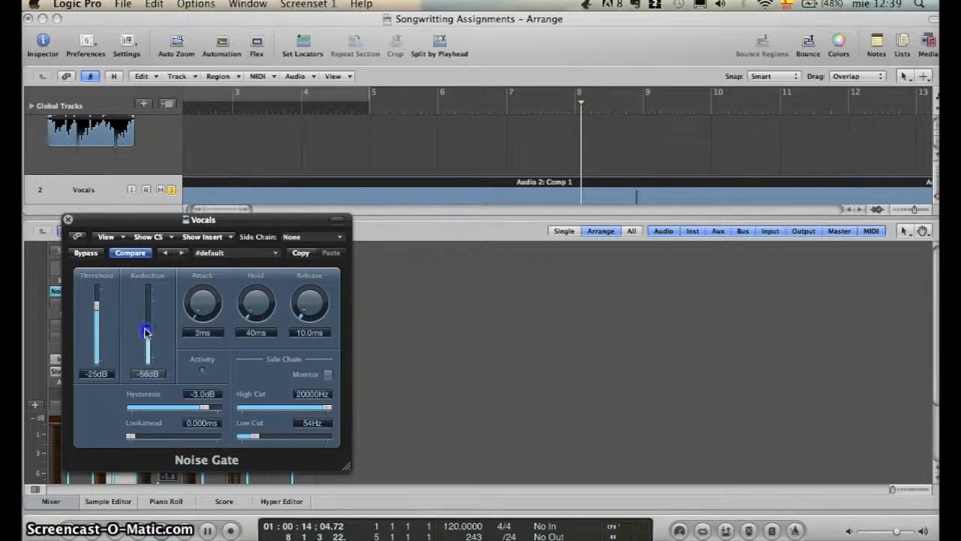
pyautogui.moveTo(146, 330); pyautogui.dragTo(146, 330)
# - Set the Noise Gate's attack to 51 ms and its release to 381.3 ms
pyautogui.click(202, 312)
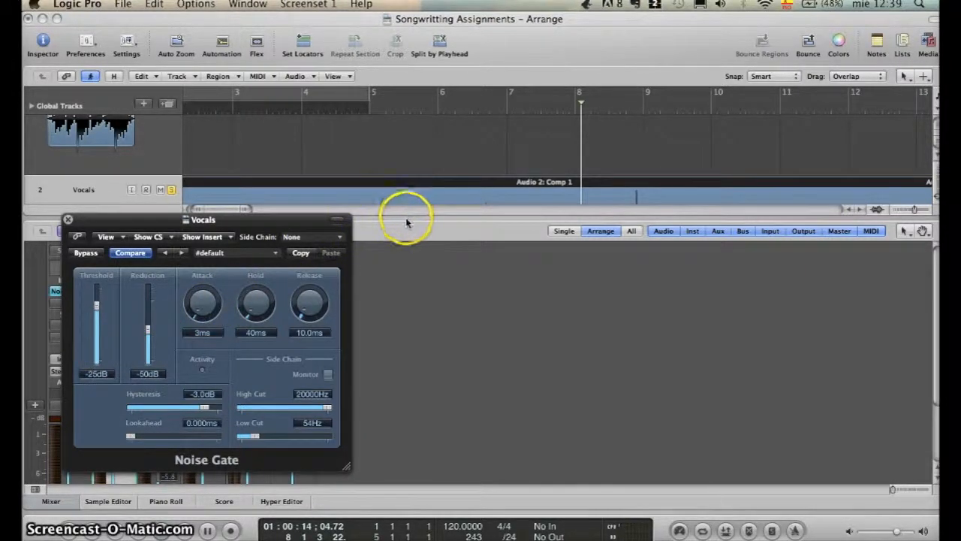
pyautogui.moveTo(209, 327); pyautogui.dragTo(195, 300)
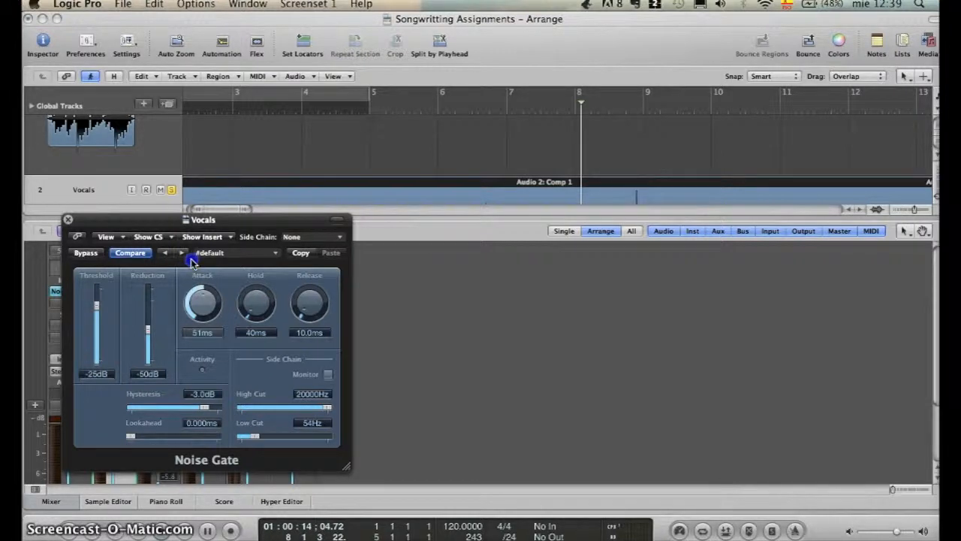
pyautogui.moveTo(311, 303); pyautogui.dragTo(304, 314)
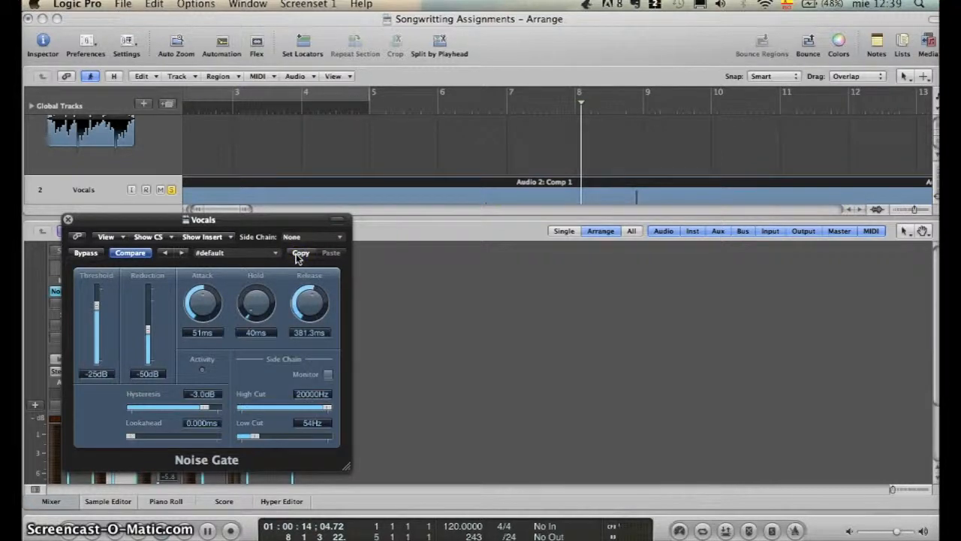
pyautogui.moveTo(306, 297); pyautogui.dragTo(306, 297)
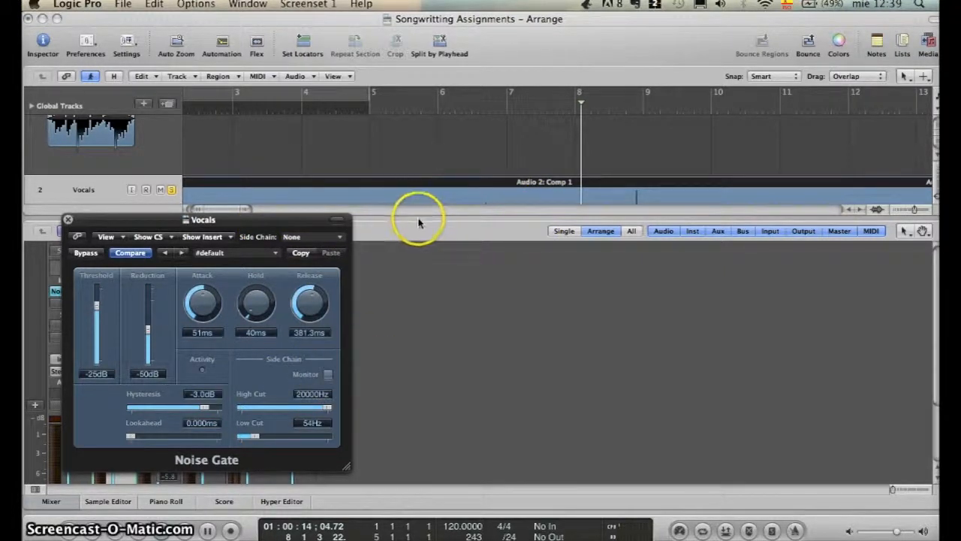
# - Enlarge the Arrange area to show the Vocals waveform and play the gated vocals through bar 9
pyautogui.moveTo(416, 215); pyautogui.dragTo(404, 312)
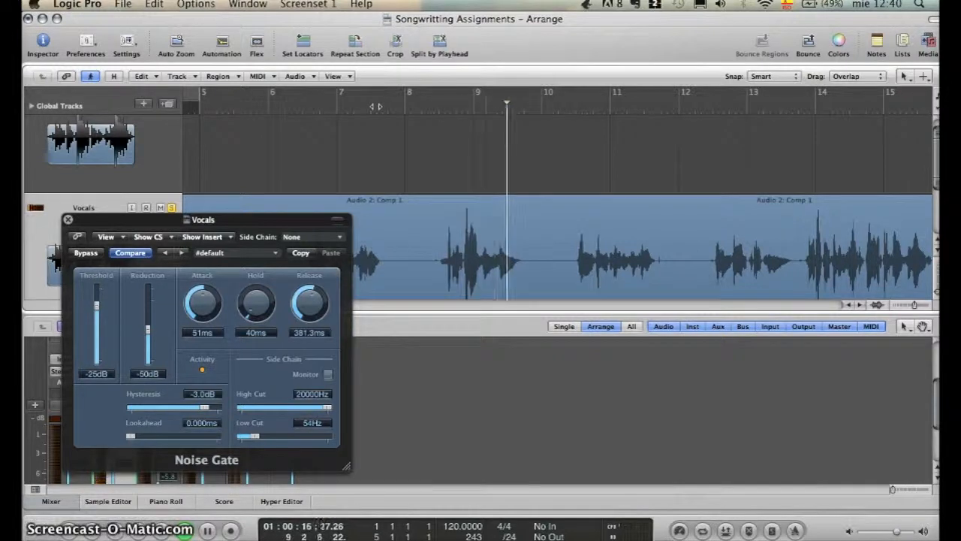
pyautogui.press('space')
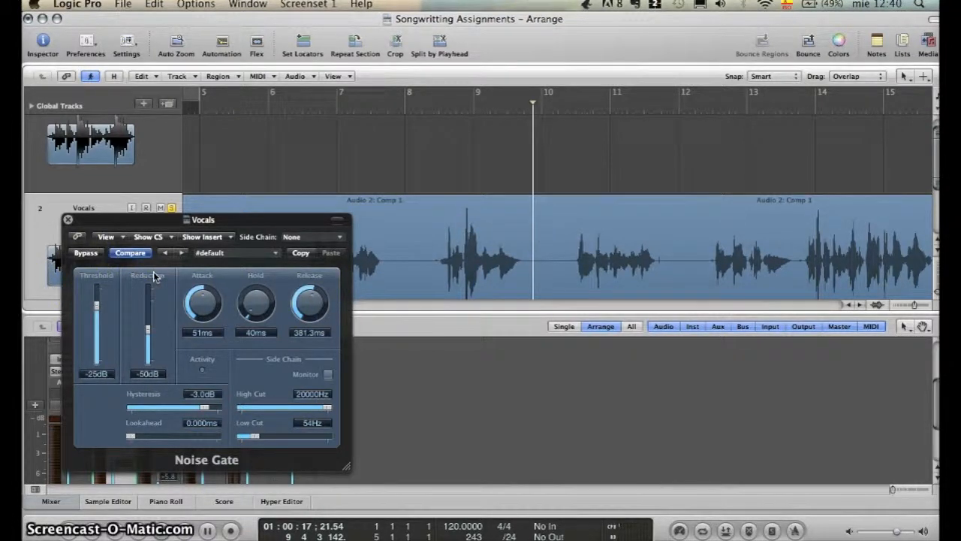
# - Bypass the Noise Gate to audition the ungated vocals between bars 5 and 8, and re-enable the gate
pyautogui.click(87, 254)
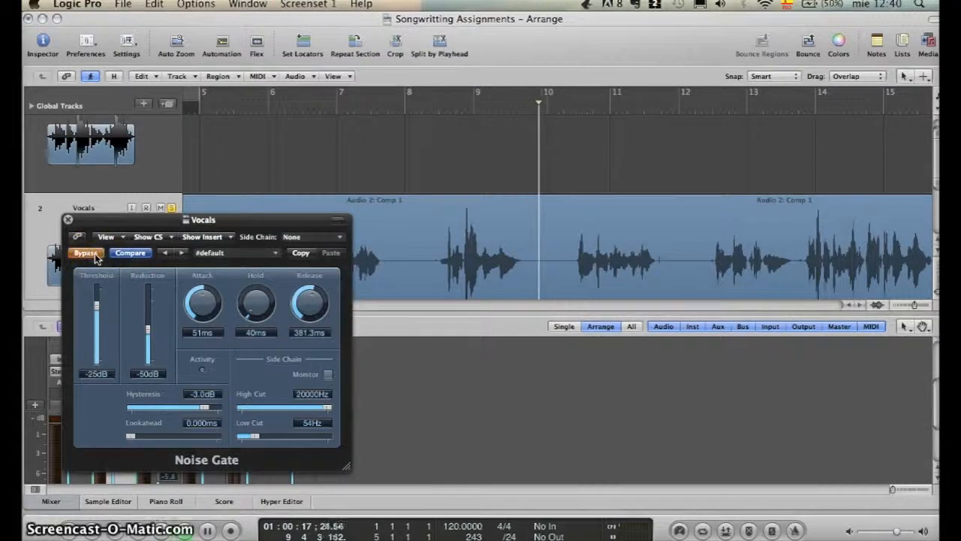
pyautogui.hscroll(-5, 612, 156)
pyautogui.click(510, 109)
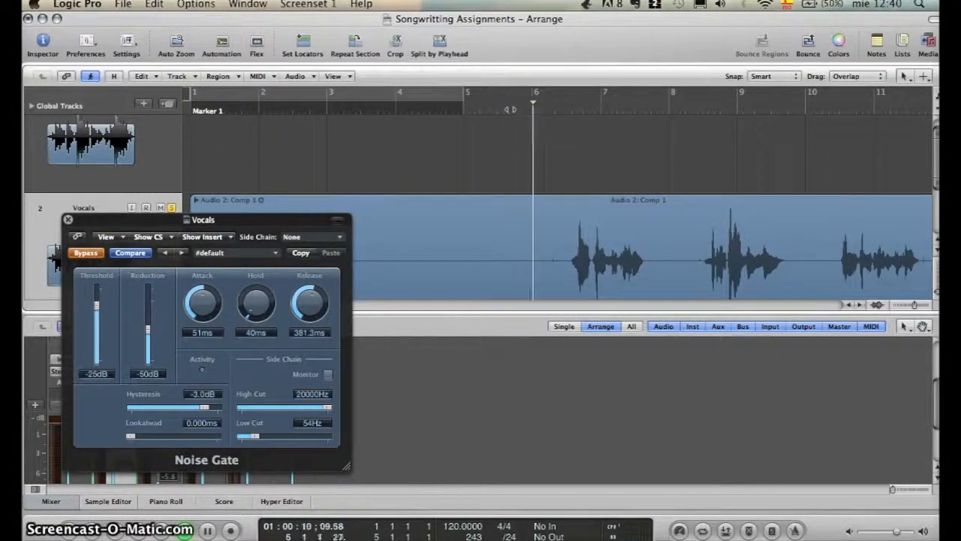
pyautogui.press('space')
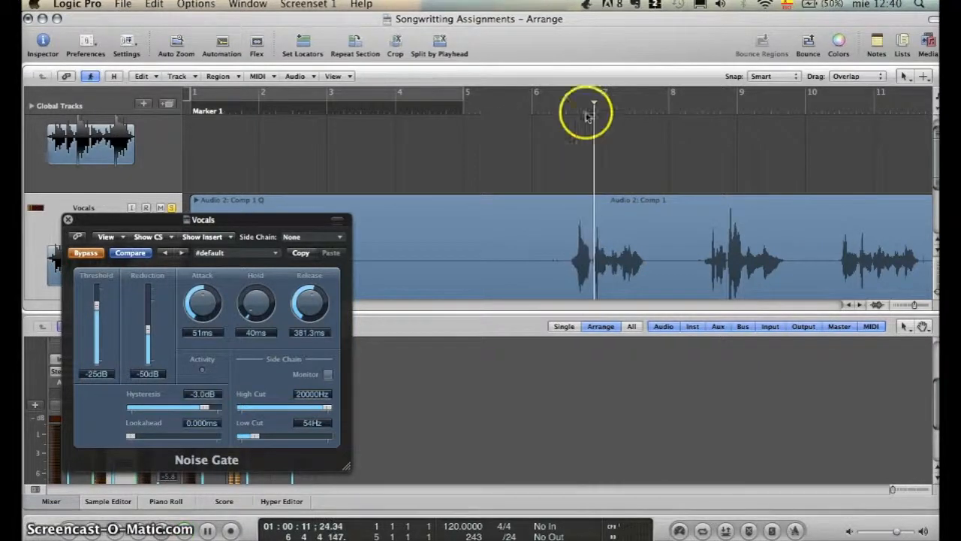
pyautogui.click(636, 115)
pyautogui.press('space')
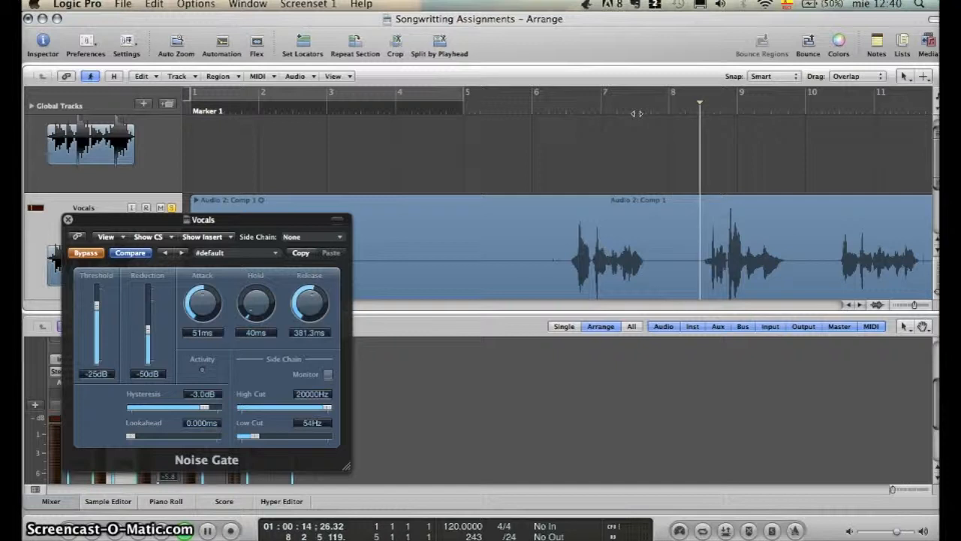
pyautogui.click(691, 109)
pyautogui.press('space')
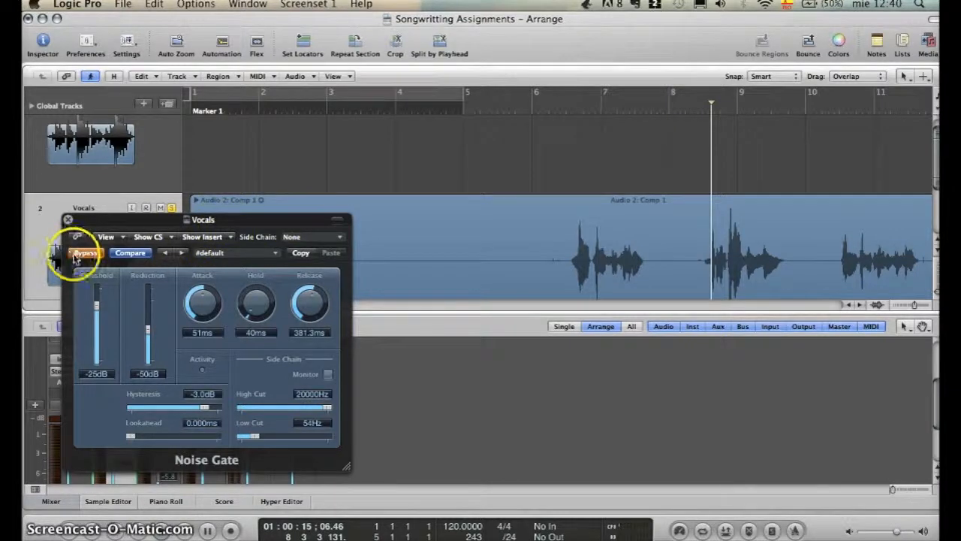
pyautogui.click(84, 253)
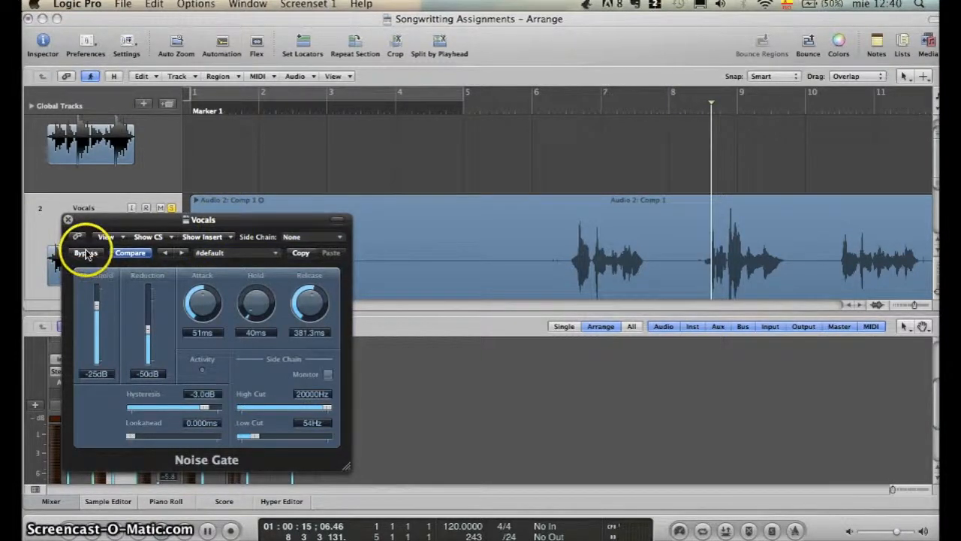
# - Play the gated vocals from bar 6 and from the middle of bar 12, and close the Noise Gate window
pyautogui.click(538, 110)
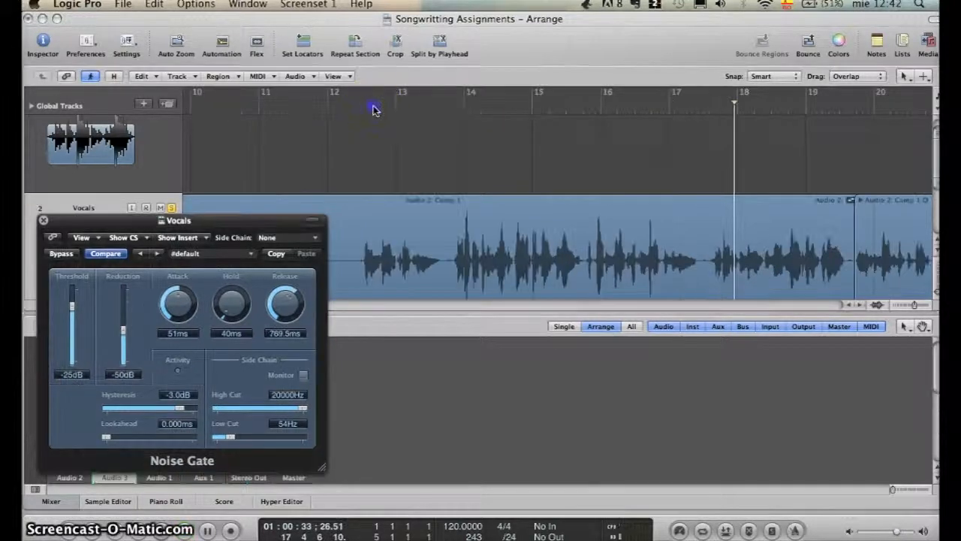
pyautogui.click(373, 106)
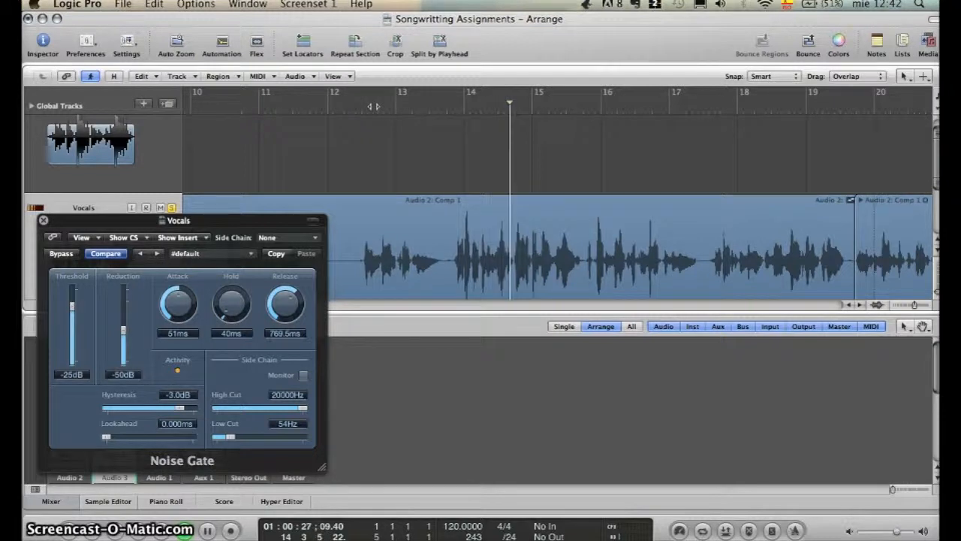
pyautogui.click(42, 220)
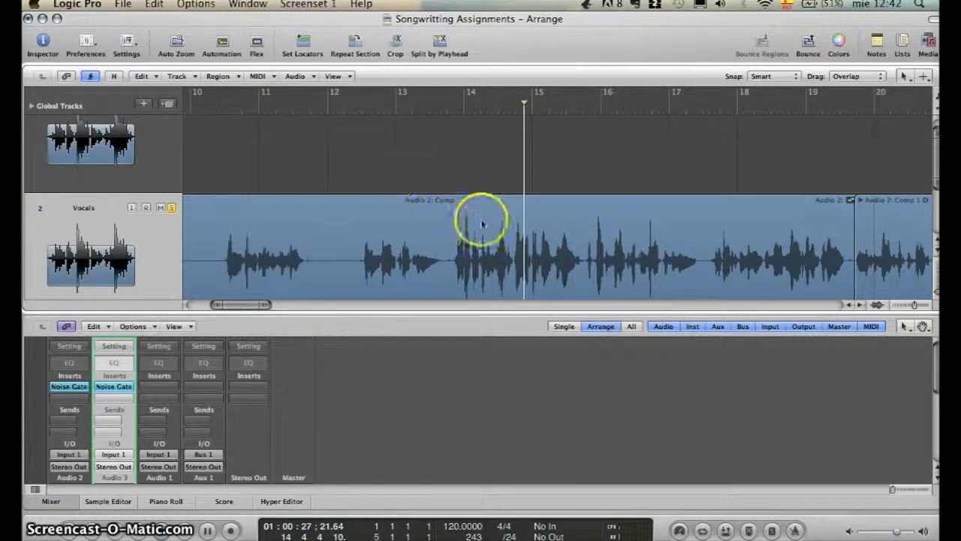
pyautogui.hscroll(-5, 230, 255)
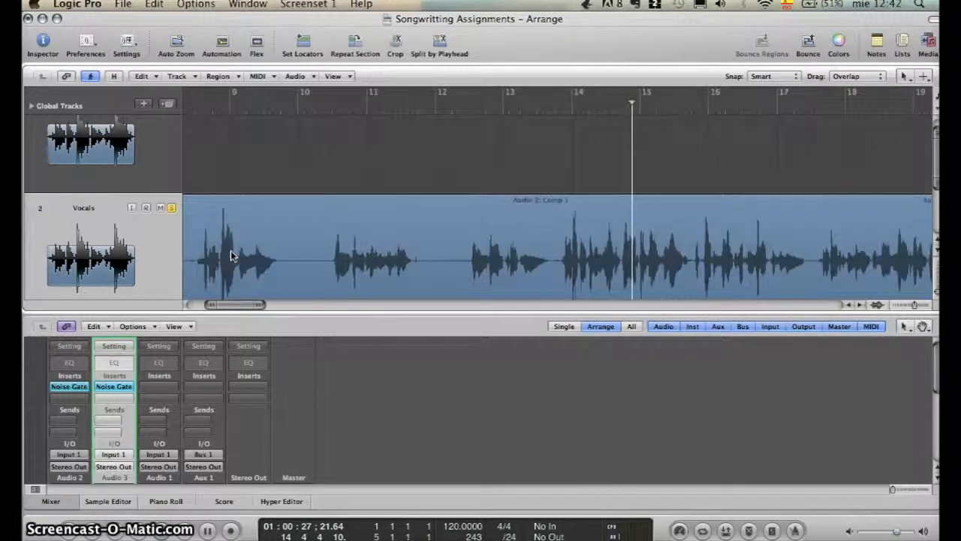
pyautogui.scroll(-2, 231, 255)
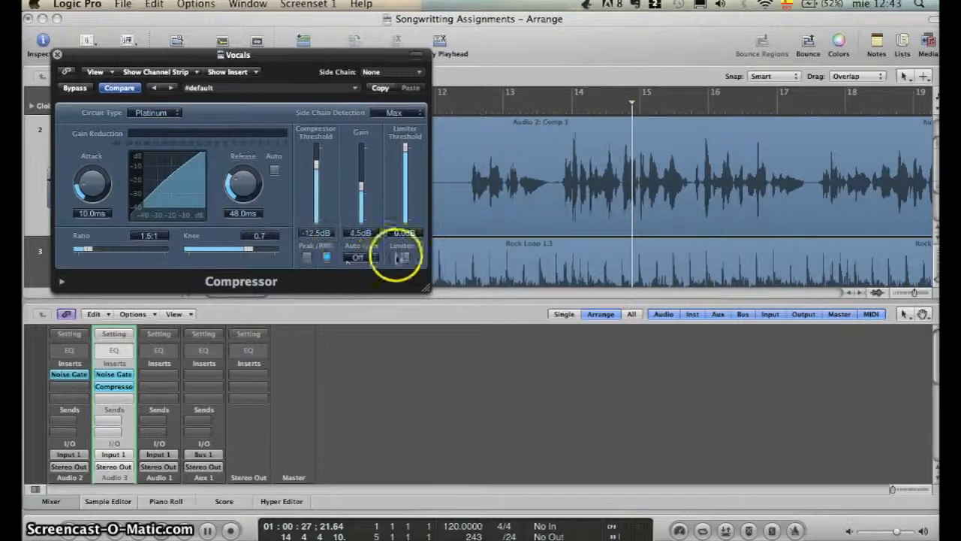
# - Toggle the limiter of the Vocals track's Compressor off and on to demonstrate its threshold control
pyautogui.click(404, 257)
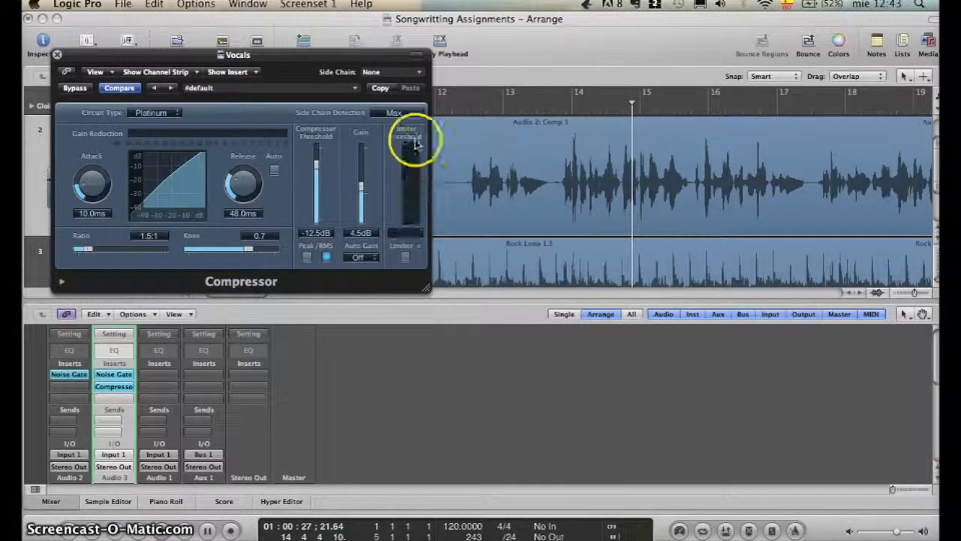
pyautogui.click(404, 256)
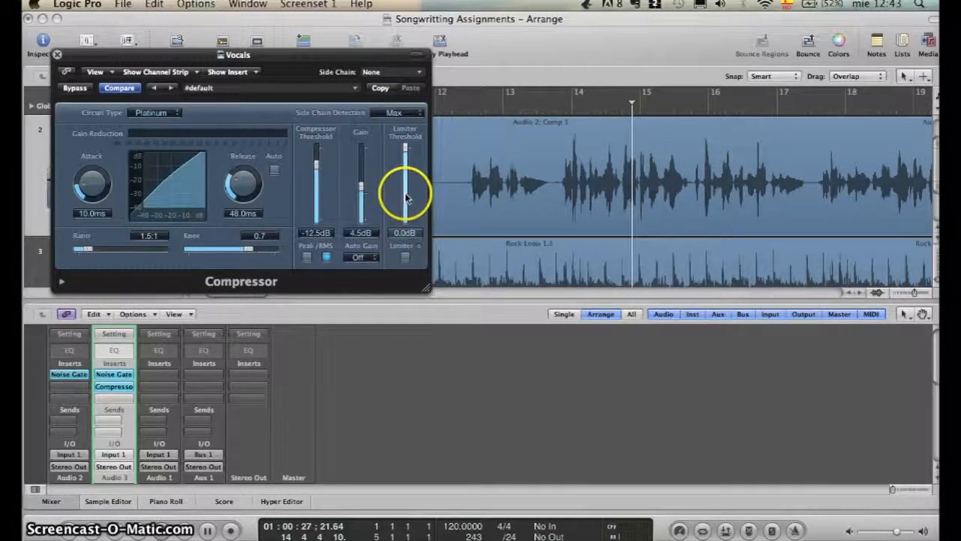
pyautogui.click(405, 257)
pyautogui.click(312, 156)
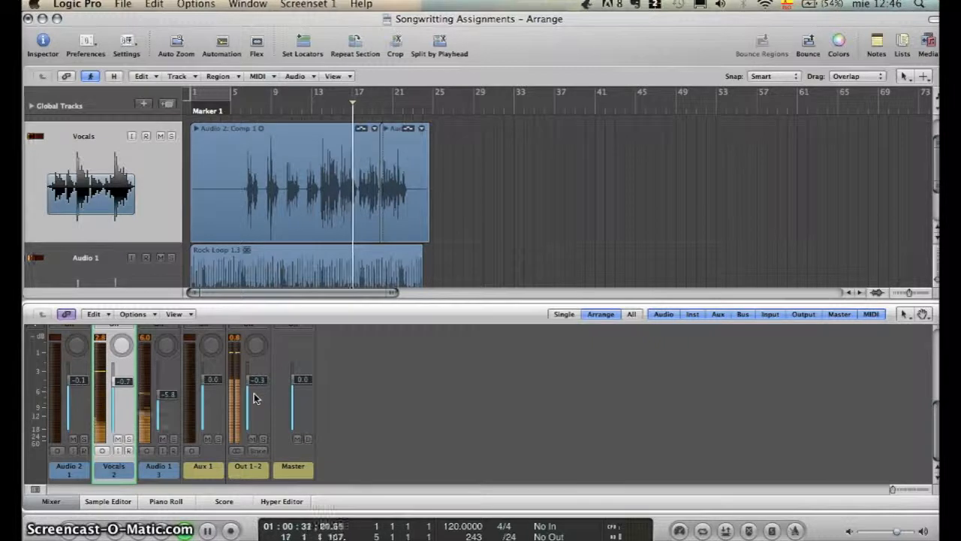
# - Stop the playback of the full mix in bar 17
pyautogui.press('space')
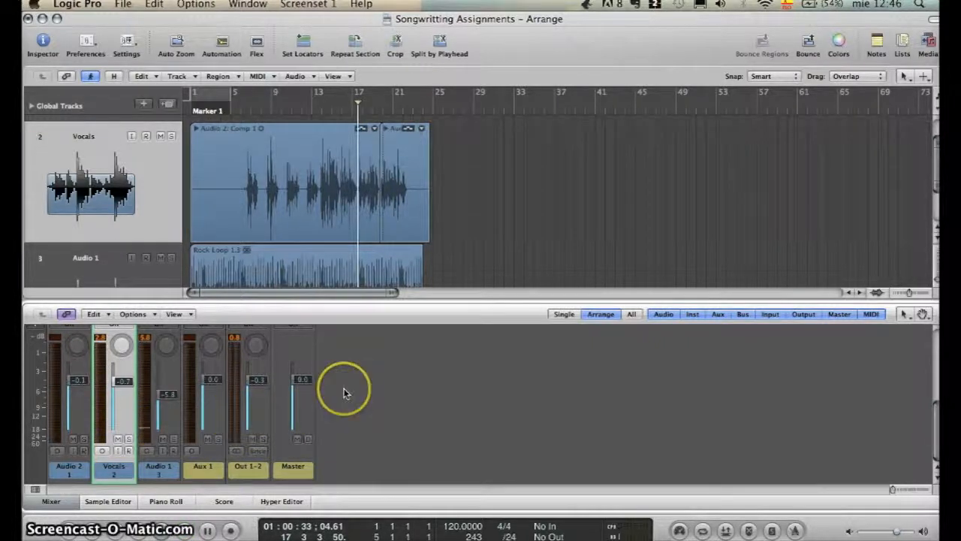